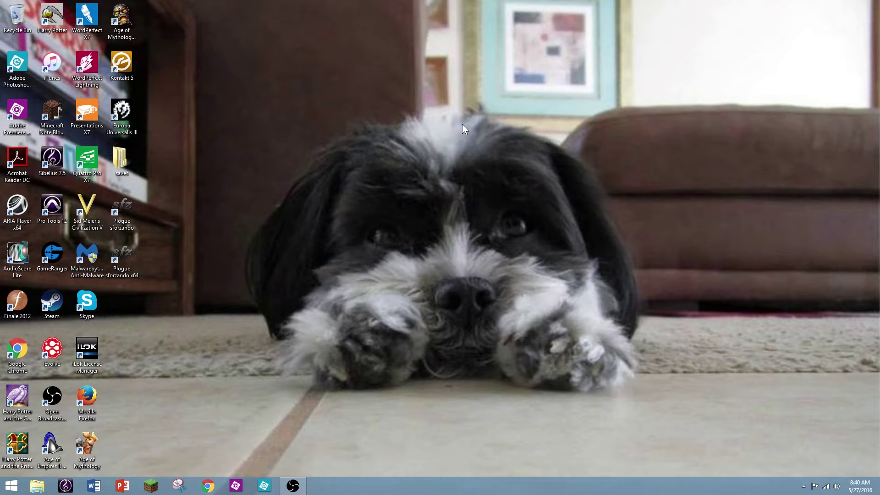
pyautogui.doubleClick(52, 119)
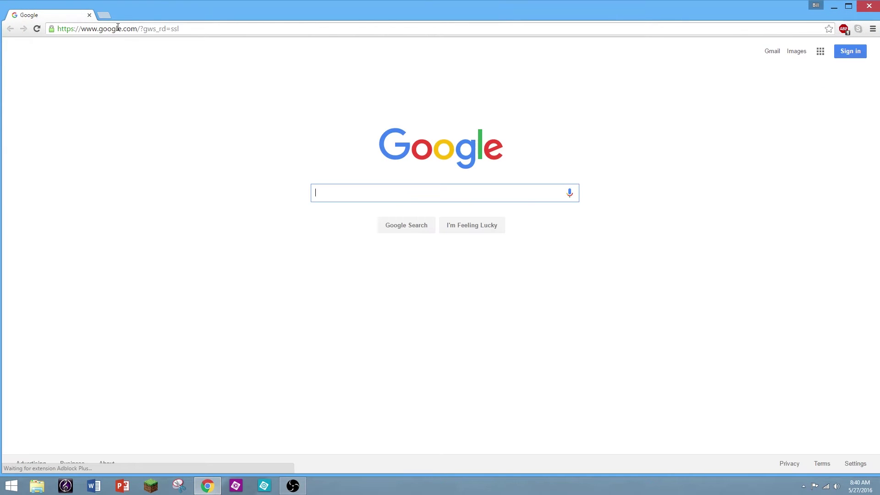
pyautogui.click(118, 28)
pyautogui.write('w')
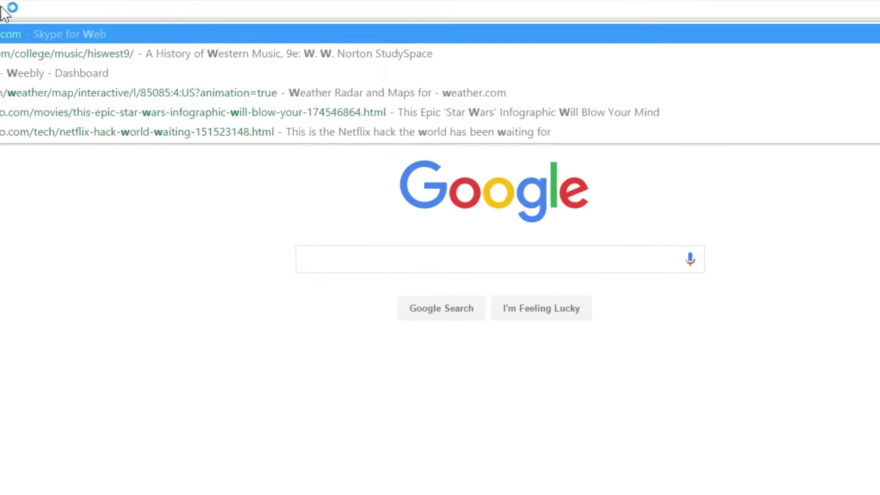
pyautogui.write('ww.s')
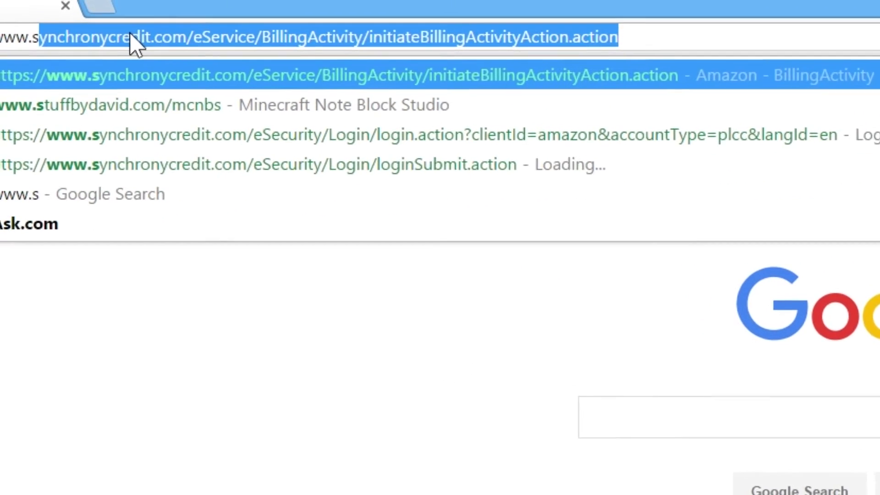
pyautogui.write('tuffby')
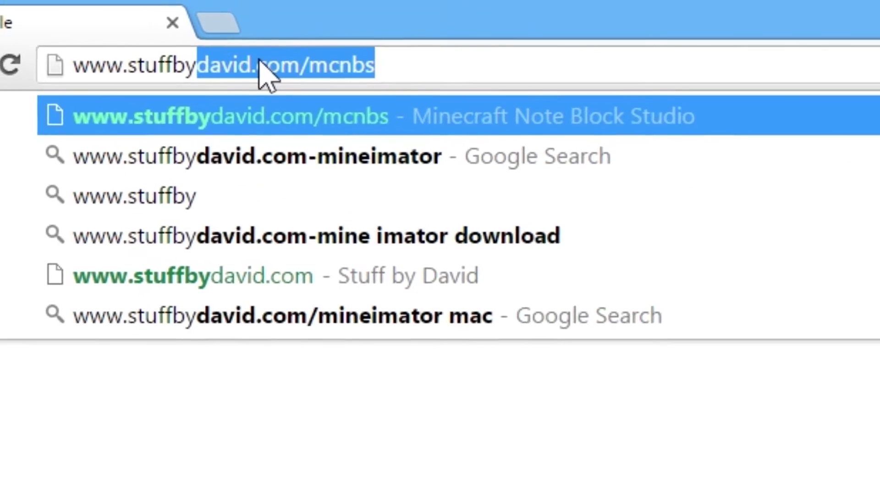
pyautogui.write('david')
pyautogui.write('.c')
pyautogui.write('om')
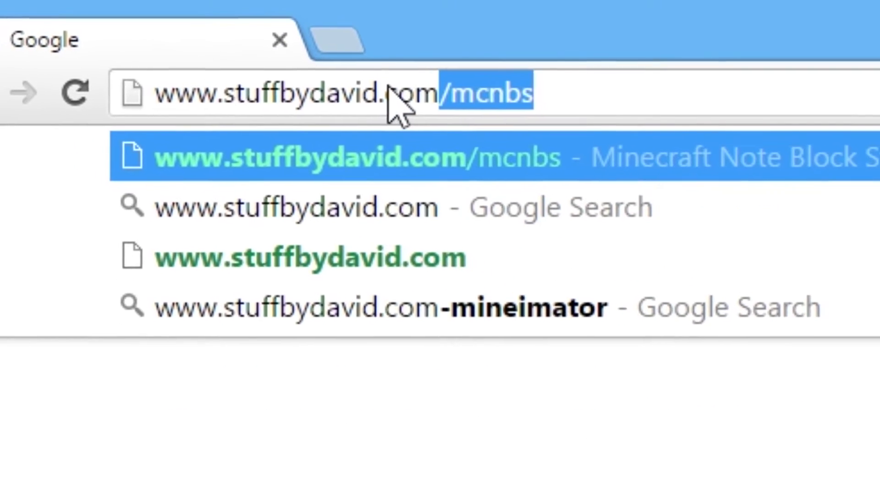
pyautogui.write('/')
pyautogui.write('m')
pyautogui.write('cnbs')
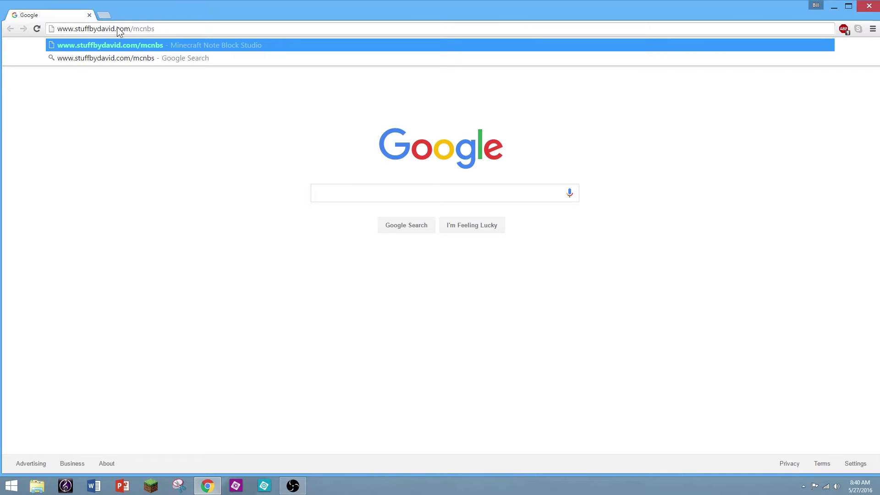
# Load the stuffbydavid.com Note Block Studio page, view its downloads, then close Chrome.
pyautogui.press('Return')
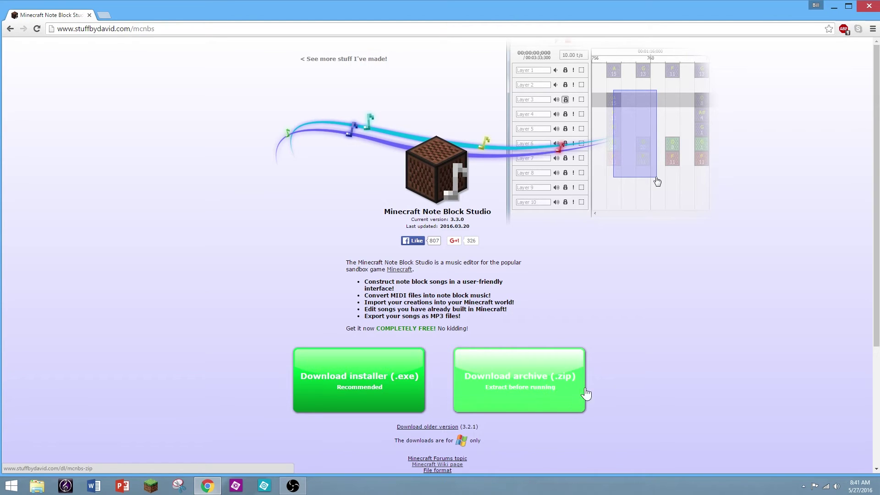
pyautogui.scroll(-1, 699, 318)
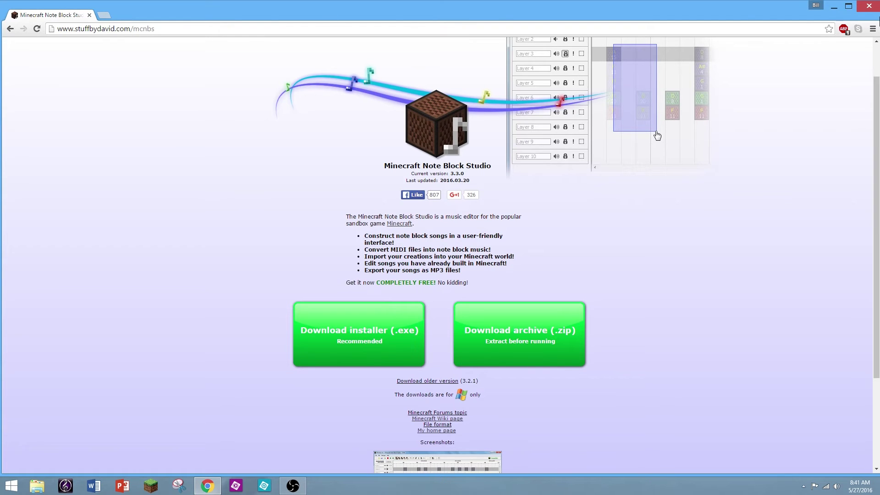
pyautogui.click(868, 7)
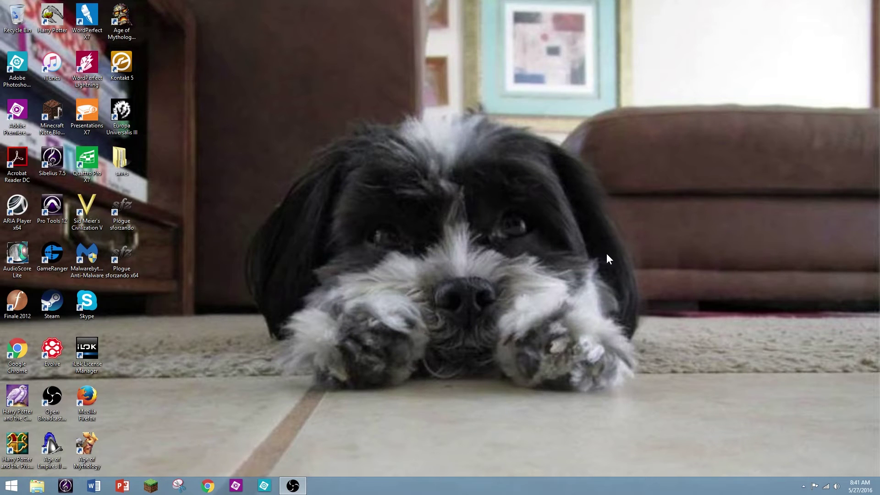
# Launch Note Block Studio from its desktop icon and choose 'Create a new song'.
pyautogui.doubleClick(62, 112)
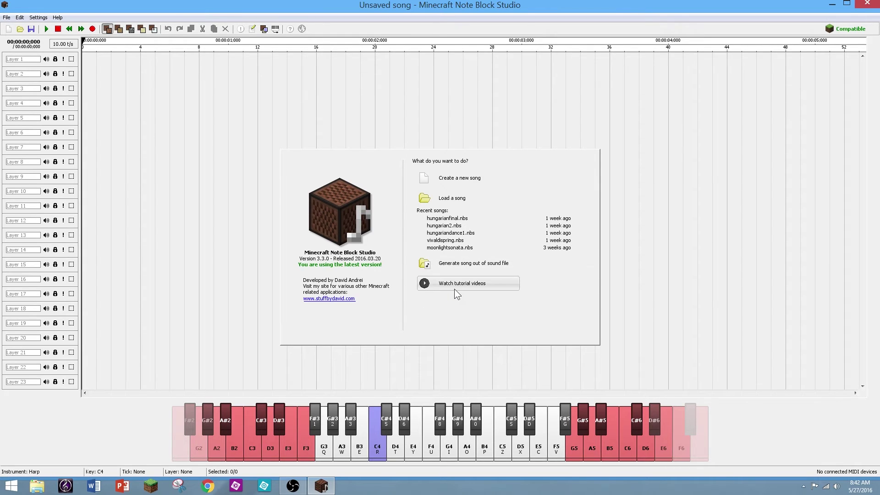
pyautogui.click(446, 186)
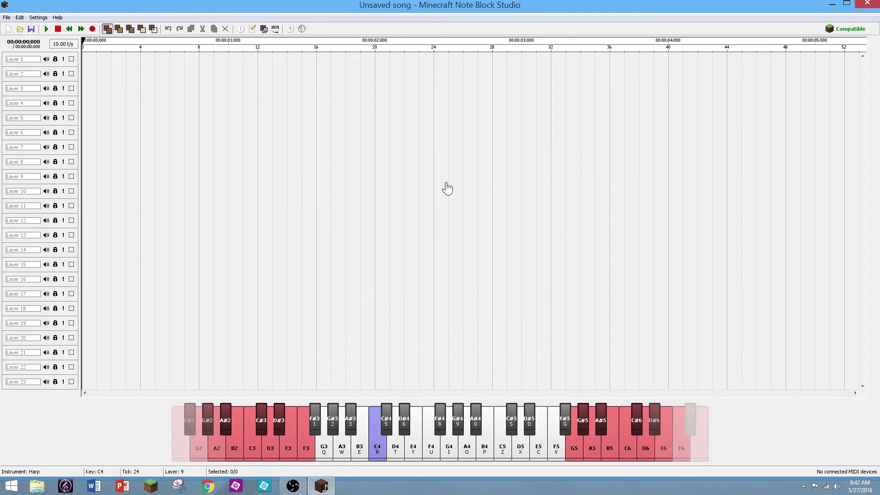